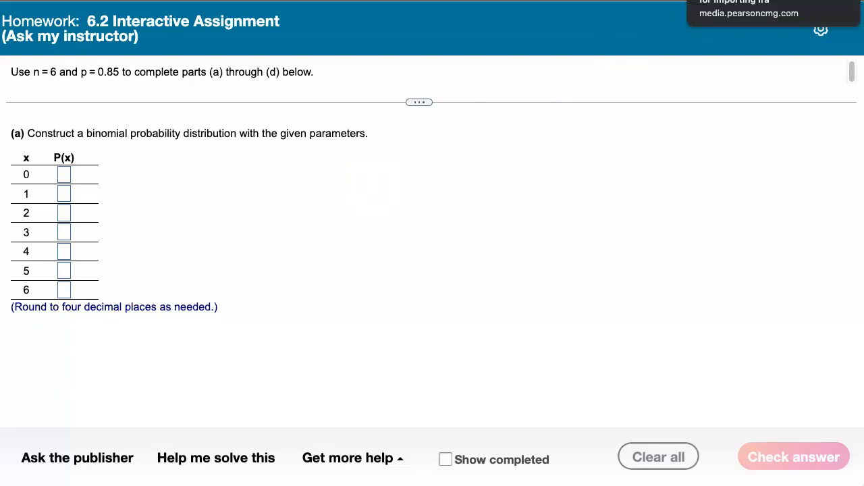
- Switch to the blank StatCrunch data table and name its first column x
left_click(736, 1)
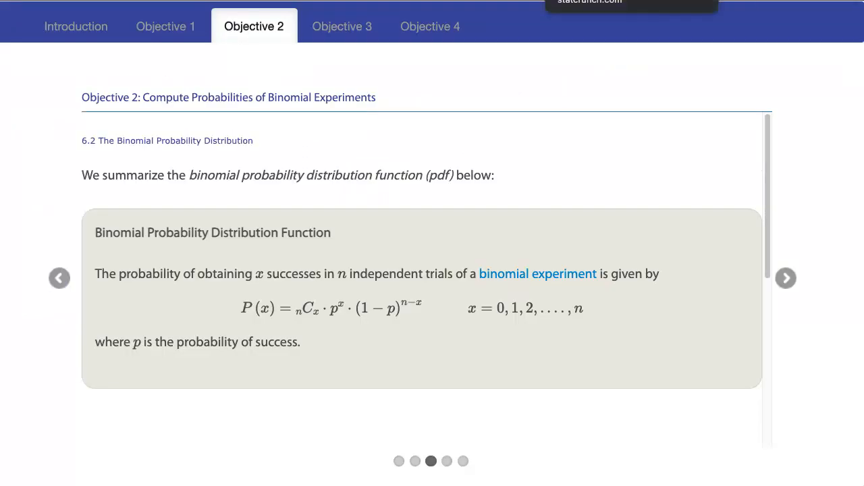
left_click(594, 1)
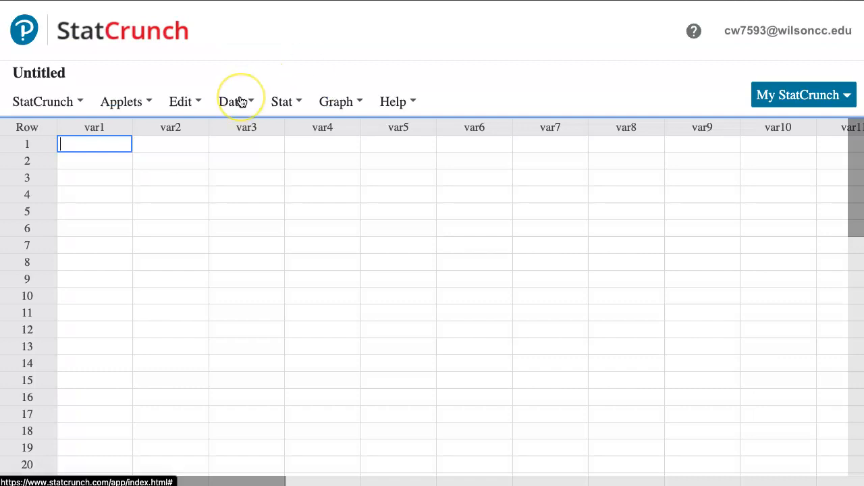
left_click(94, 126)
type("x")
- Enter the values 0, 1, 2, 3, 4, 5 and 6 in rows 1 to 7 of the x column
left_click(105, 144)
type("0")
key("Return")
type("1")
key("Return")
type("2")
key("Return")
type("3")
key("Return")
type("4")
key("Return")
type("5")
key("Return")
type("6")
key("Return")
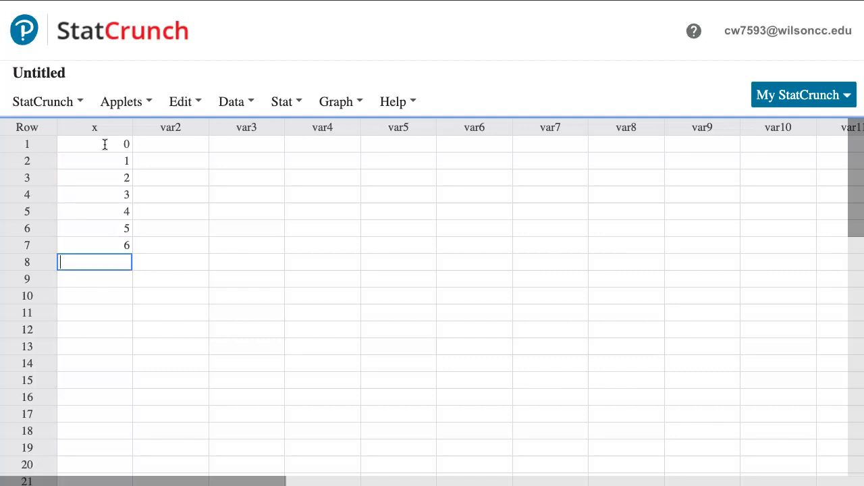
- Start computing a new data column from an expression and open the expression builder
left_click(174, 143)
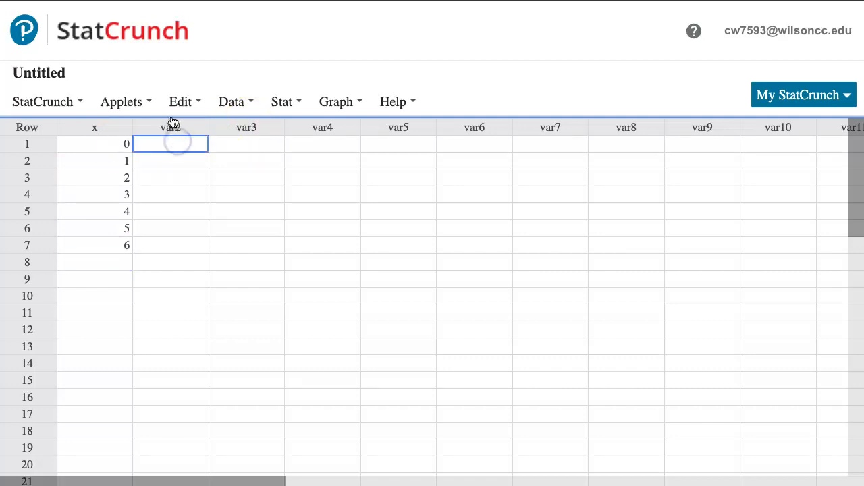
left_click(185, 102)
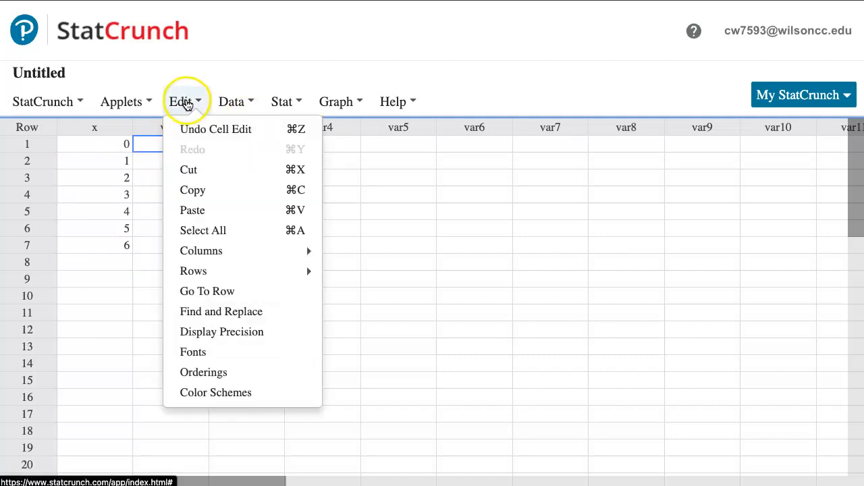
left_click(228, 103)
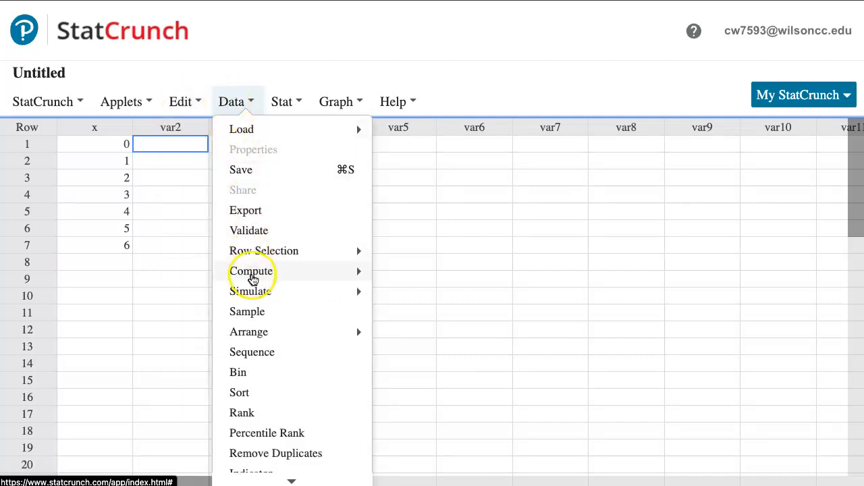
mouse_move(253, 277)
left_click(414, 277)
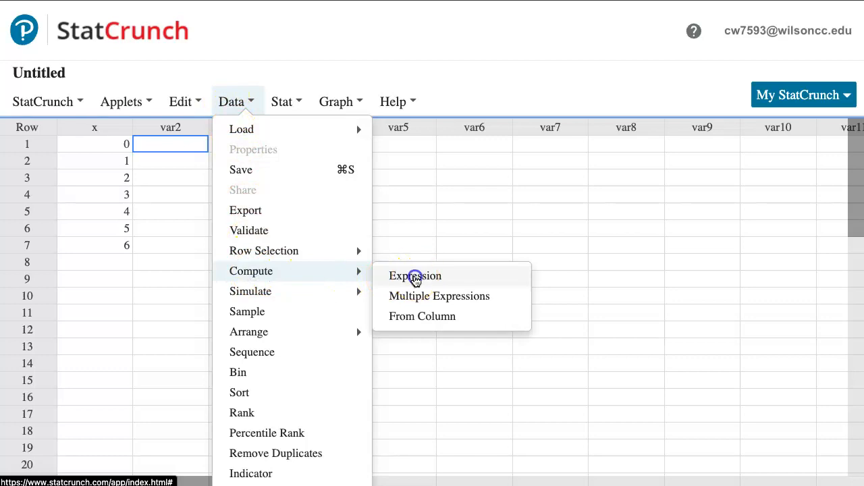
left_click(608, 232)
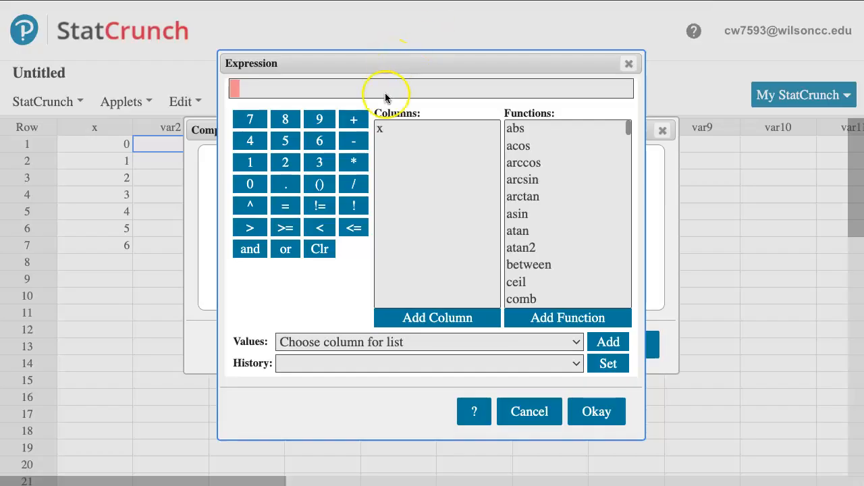
- Insert the comb function in the expression with 6 and the x column as its arguments, giving comb(6,x)
left_click(524, 300)
double_click(524, 300)
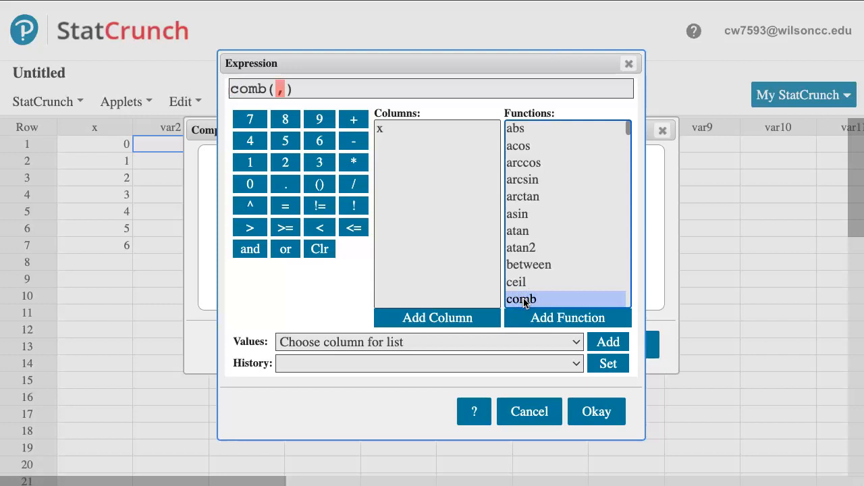
type("6")
key("Right")
double_click(389, 128)
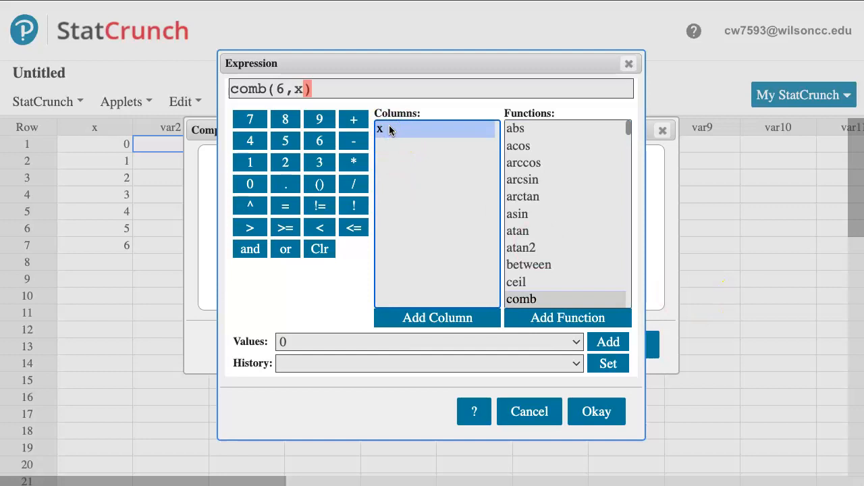
left_click(329, 88)
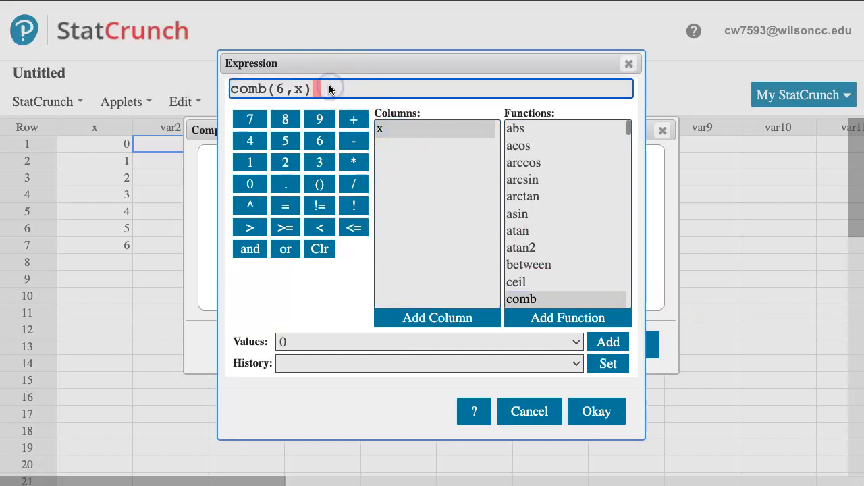
- Multiply the expression by .85 raised to the power of the x column
type("*")
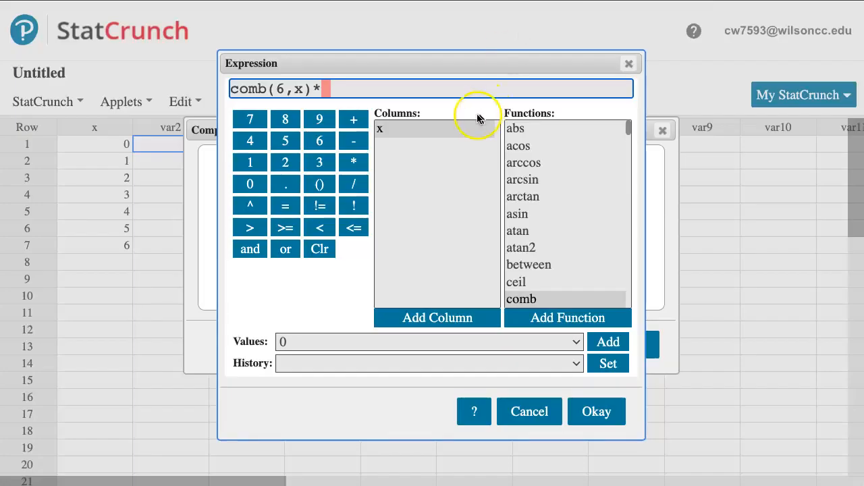
type(".")
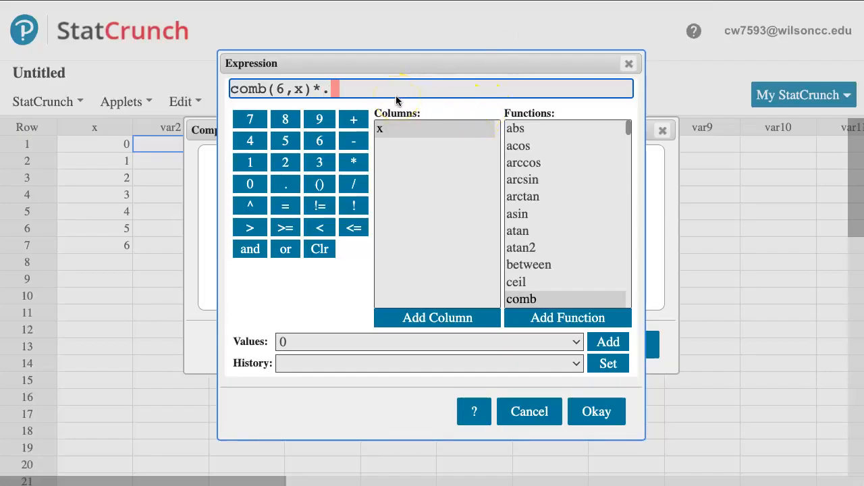
type("85^")
double_click(406, 130)
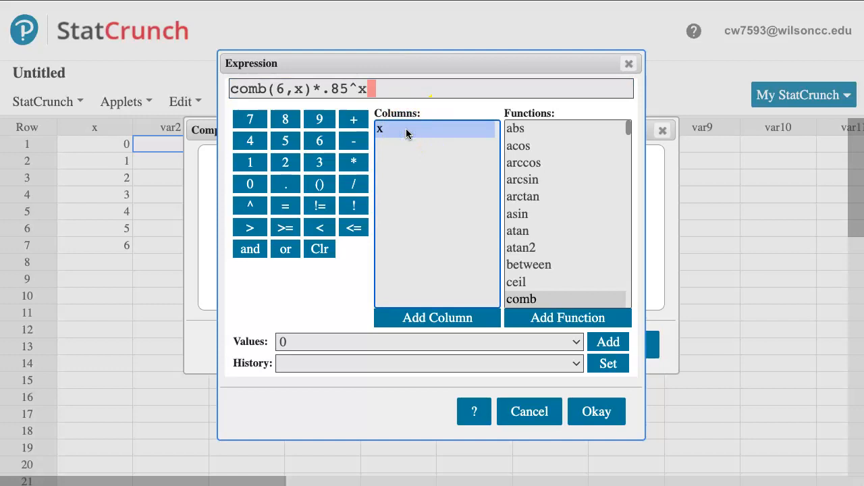
- Finish the expression with *.15^(6-x) and compute it as a new column in the data table
left_click(401, 97)
type("*")
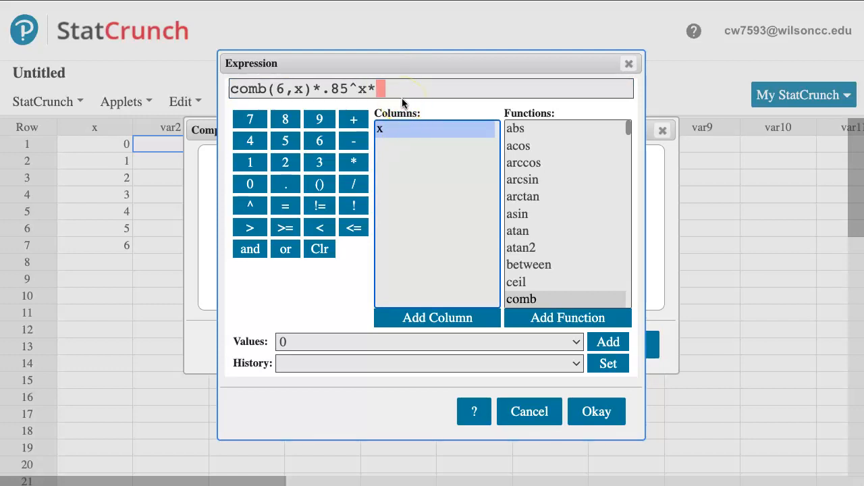
type(".15^(")
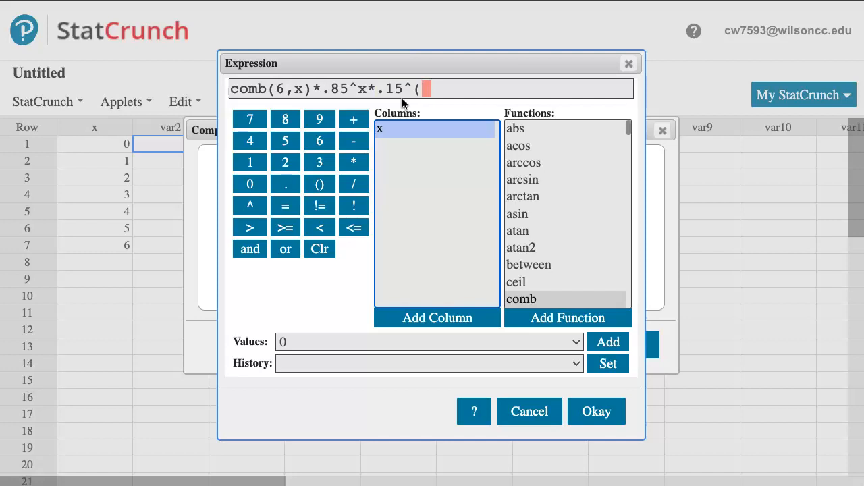
type("6-")
left_click(398, 144)
double_click(397, 130)
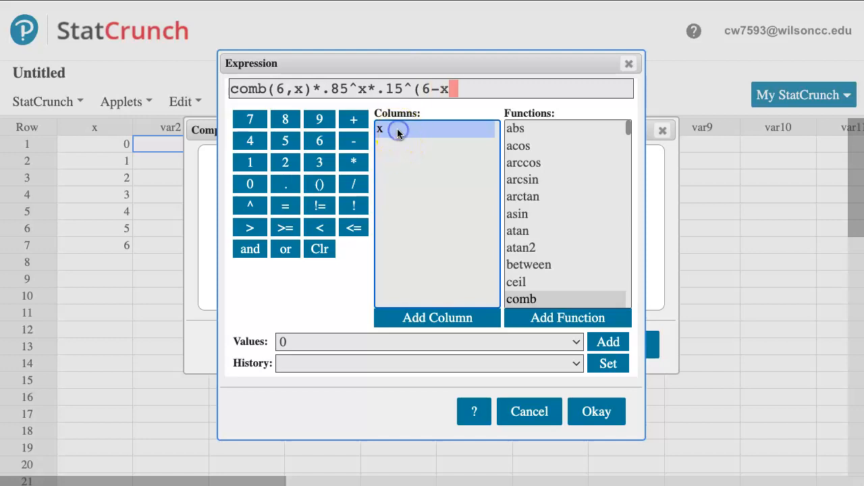
type(")")
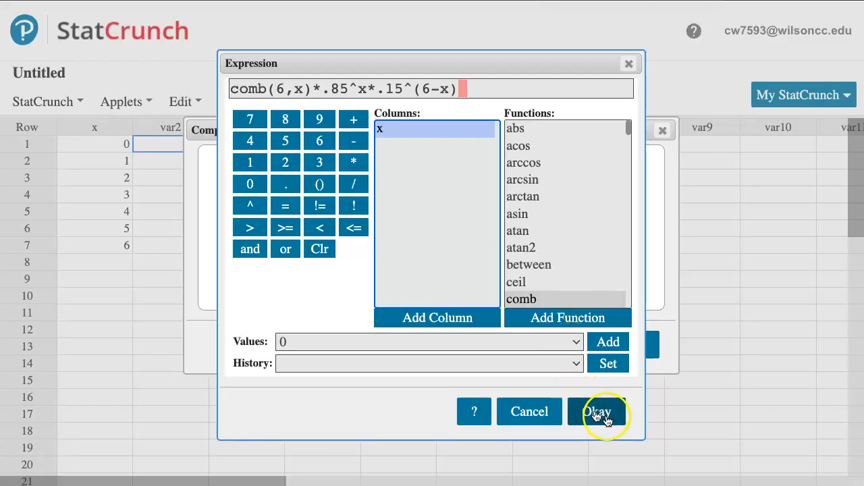
left_click(598, 414)
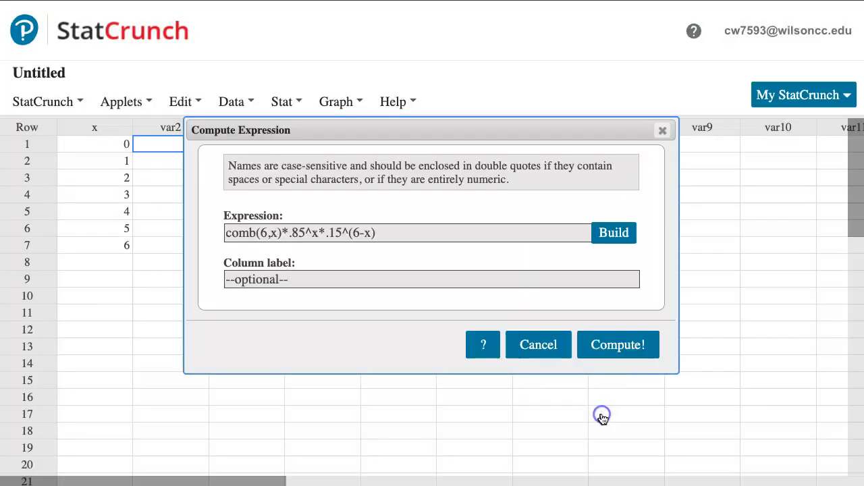
left_click(614, 346)
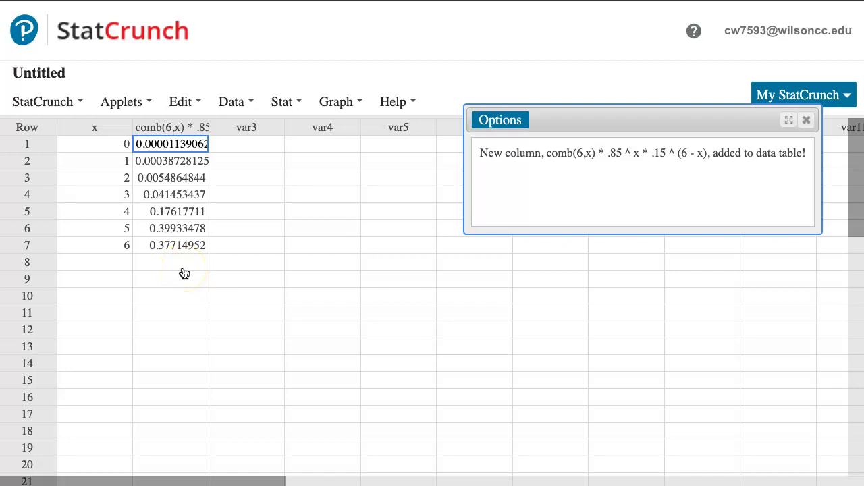
- Review the homework's P(x) table, then inspect the computed probability for x = 3 in StatCrunch
left_click(395, 59)
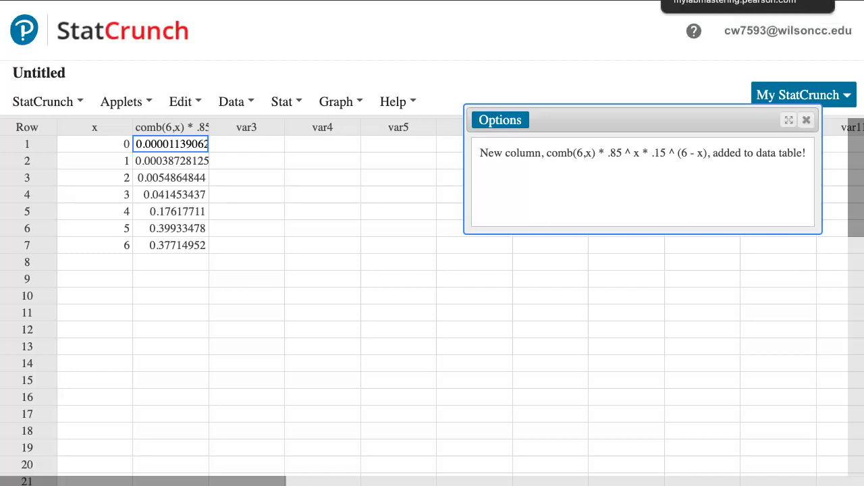
left_click(638, 1)
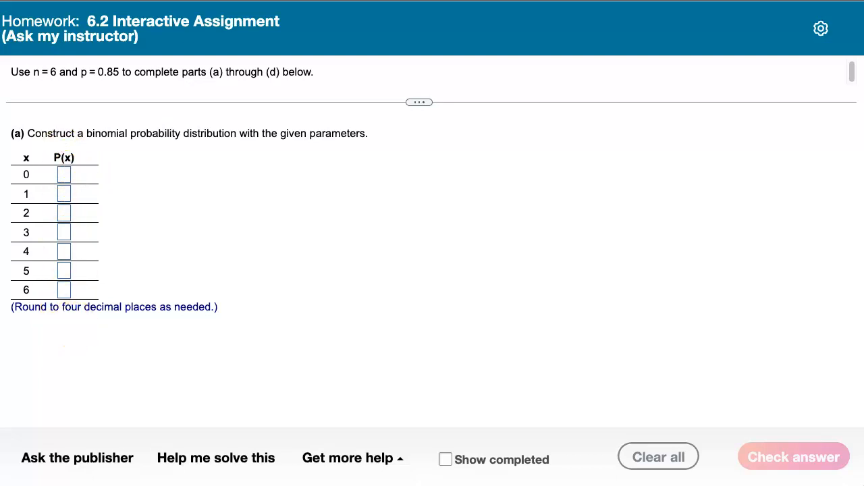
left_click(621, 0)
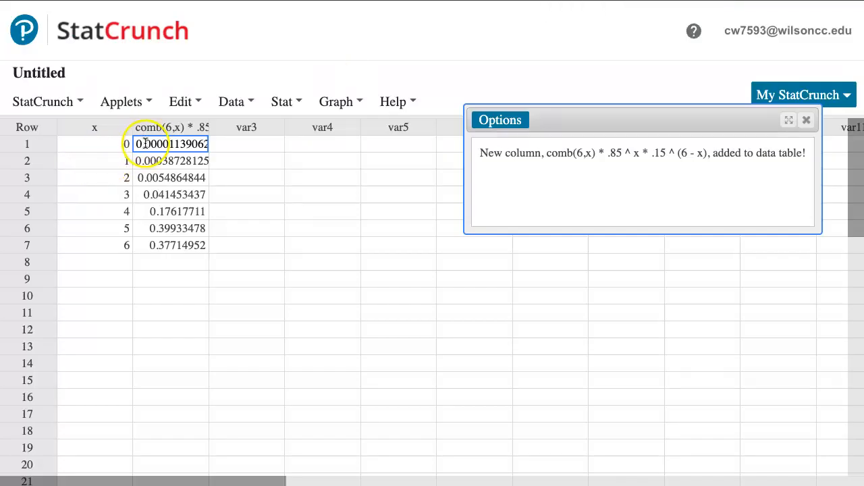
left_click(145, 194)
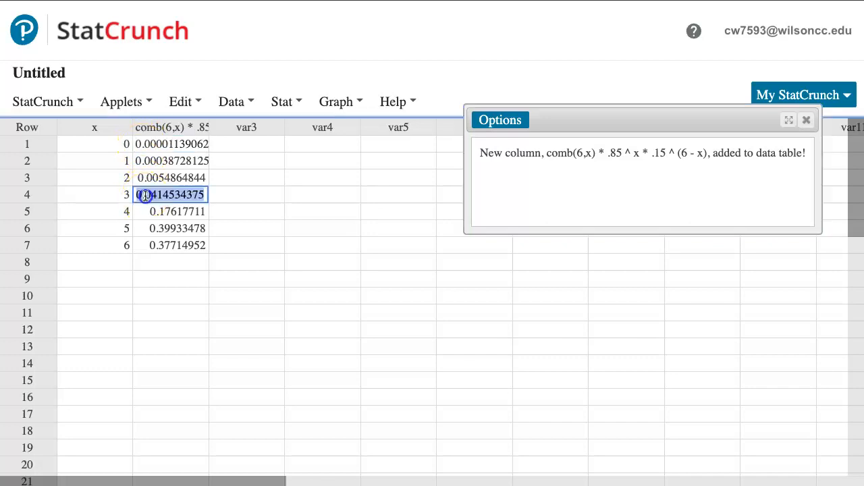
left_click(165, 194)
left_click(131, 195)
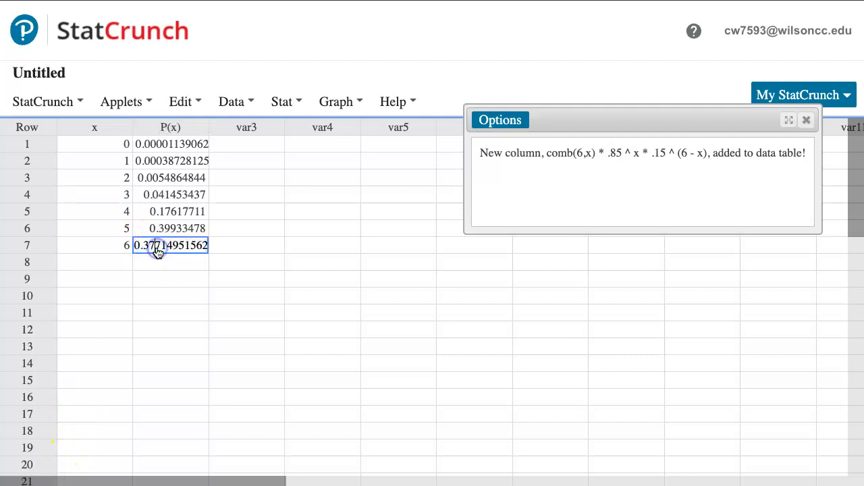
- Copy the computed probability for x = 6 from StatCrunch into the last P(x) field of the homework table
left_click(138, 247)
left_click_drag(138, 247, 172, 251)
left_click(171, 252)
key("ctrl+shift+Tab")
left_click(65, 292)
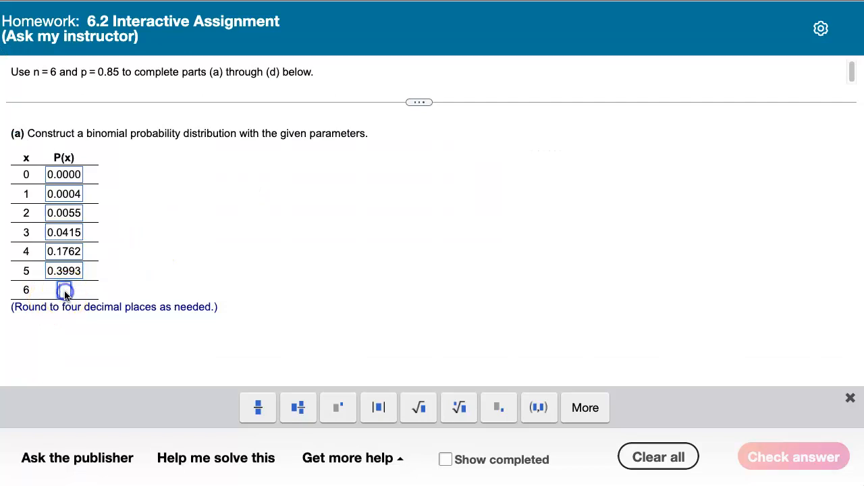
type("0.37714951562499993")
- Shorten the x = 6 probability to 0.3771 and submit the part (a) table for checking
left_click(65, 294)
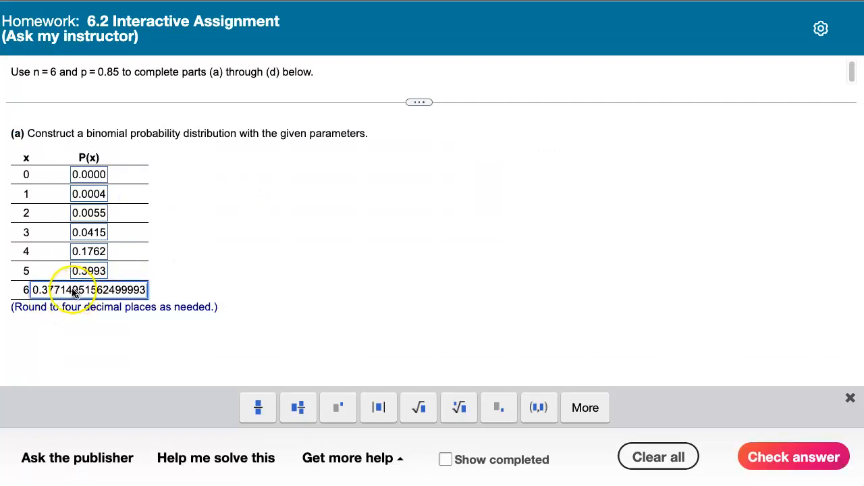
left_click(63, 291)
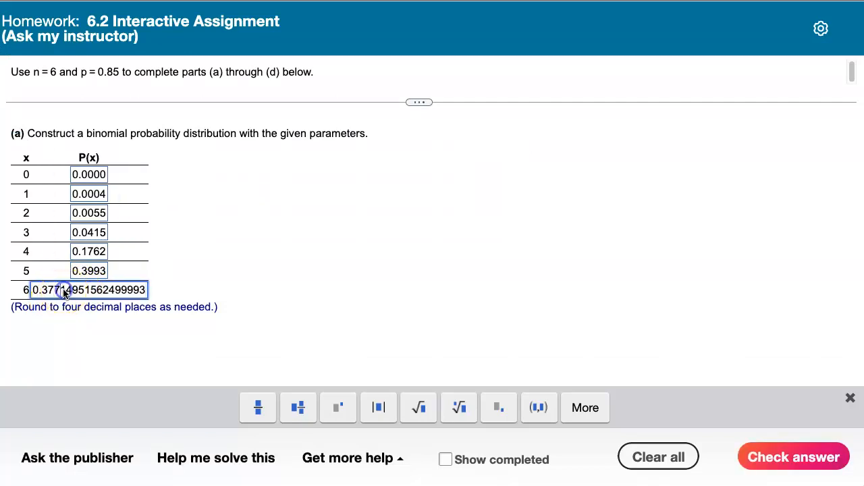
left_click(67, 291)
left_click_drag(67, 292, 162, 295)
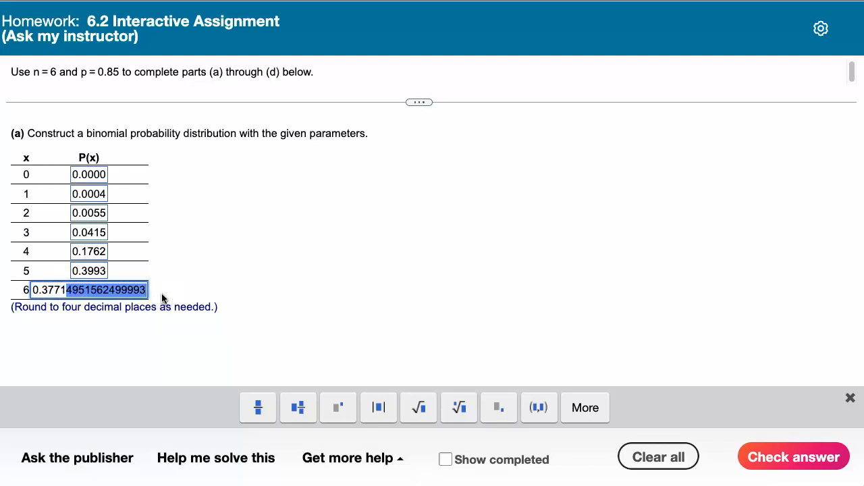
key("BackSpace")
left_click(774, 458)
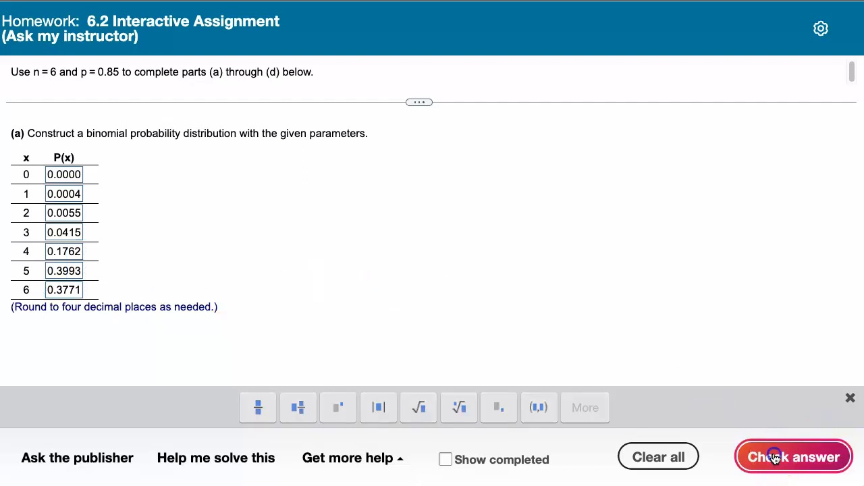
left_click(441, 273)
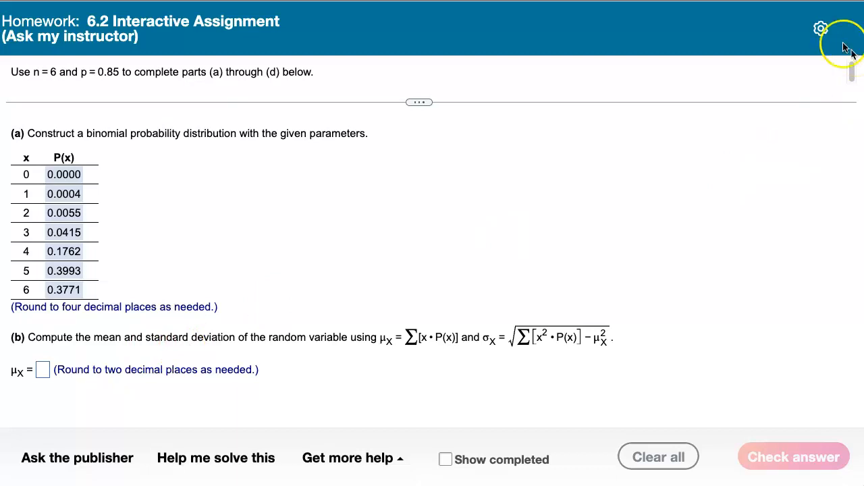
- Switch to StatCrunch and compute a custom calculator with values in x and weights in P(x)
key("super+Tab")
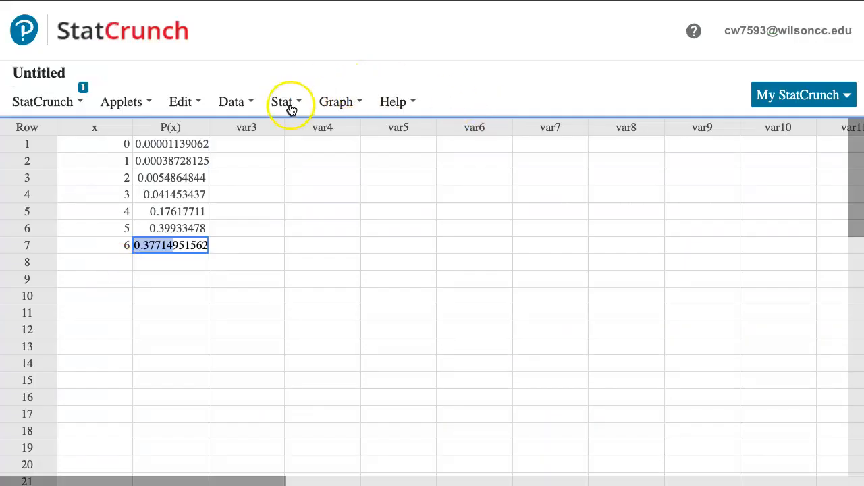
left_click(287, 103)
mouse_move(318, 130)
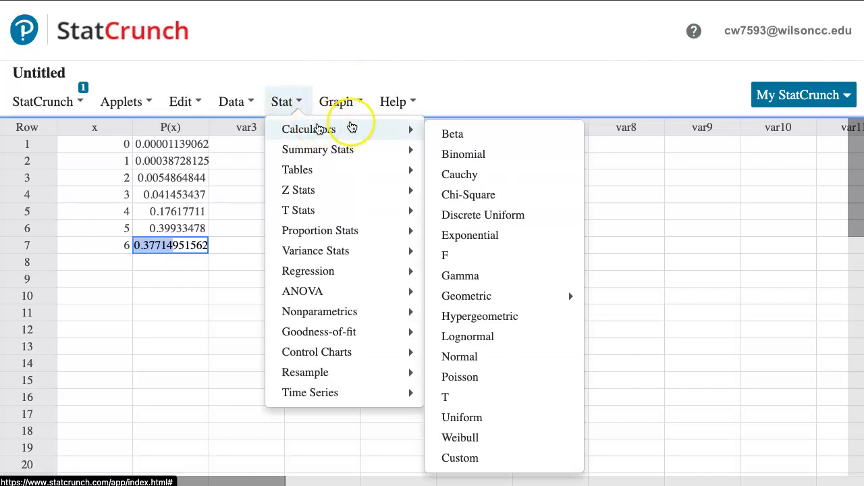
left_click(485, 459)
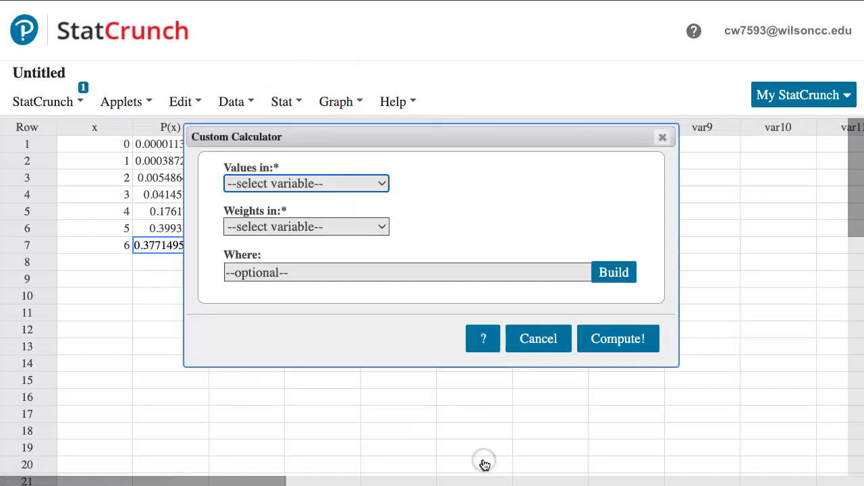
left_click(318, 184)
left_click(312, 210)
left_click(313, 226)
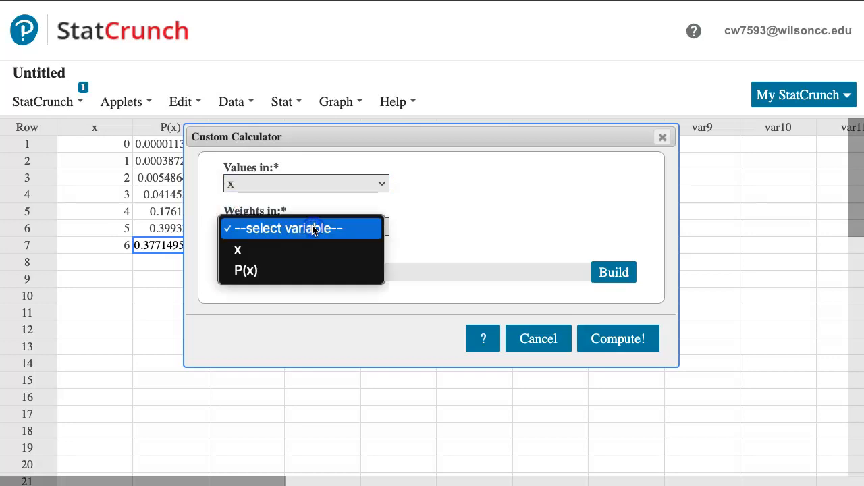
left_click(309, 270)
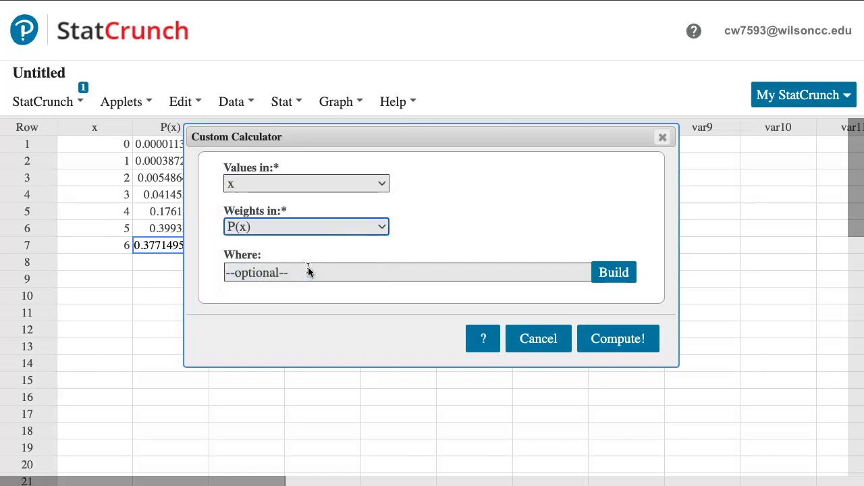
left_click(649, 343)
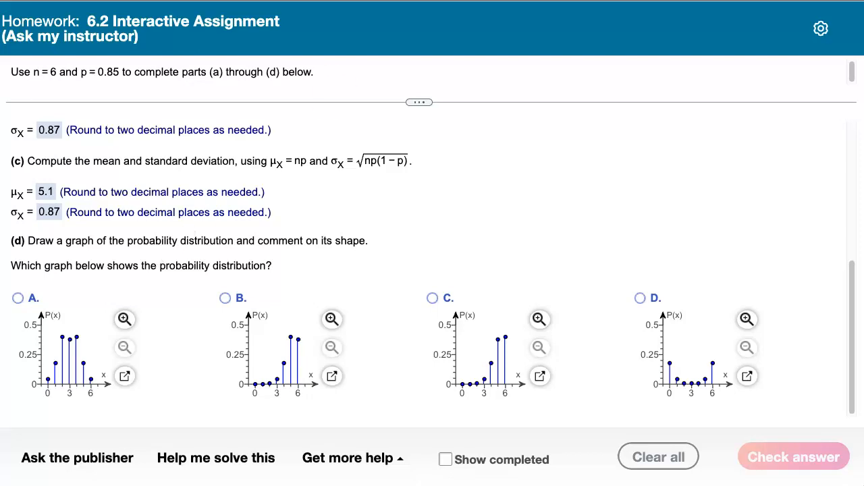
- Consult the custom calculator's graph in StatCrunch, then answer the homework's part (d) graph question with option B and check it
key("ctrl+Tab")
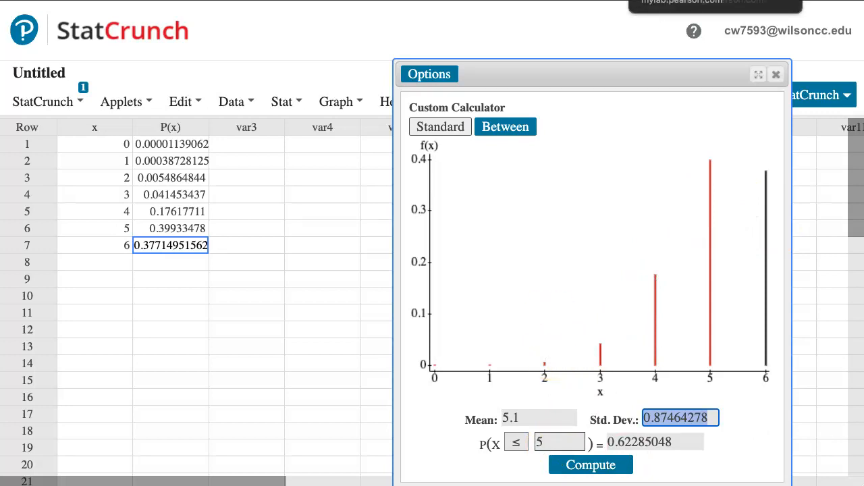
left_click(651, 1)
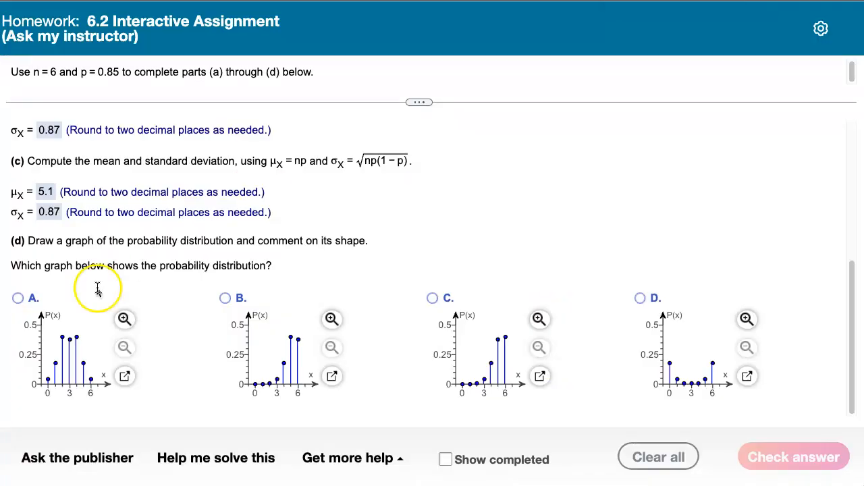
left_click(225, 298)
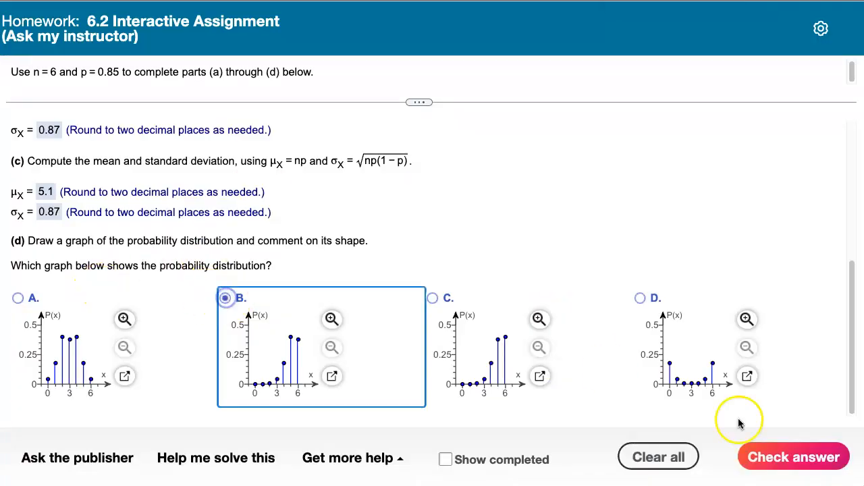
left_click(769, 457)
left_click(417, 282)
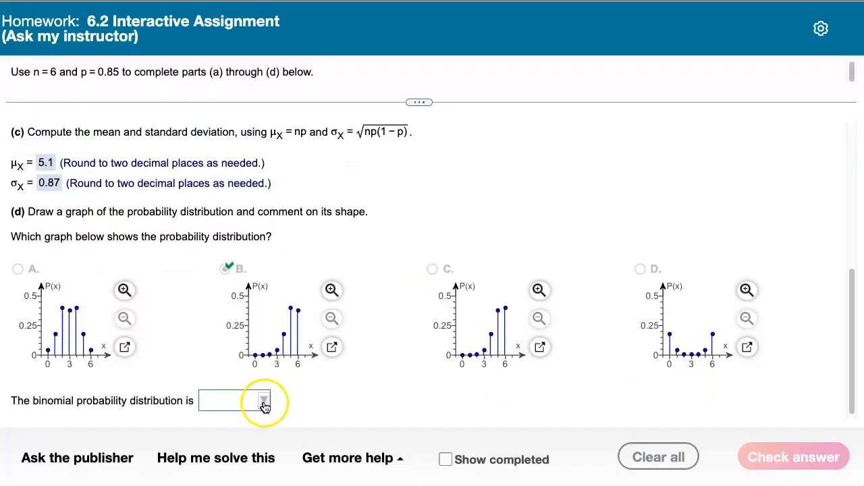
- Describe the binomial probability distribution as "skewed left." in part (d) and submit the answer for checking
left_click(264, 402)
left_click(267, 305)
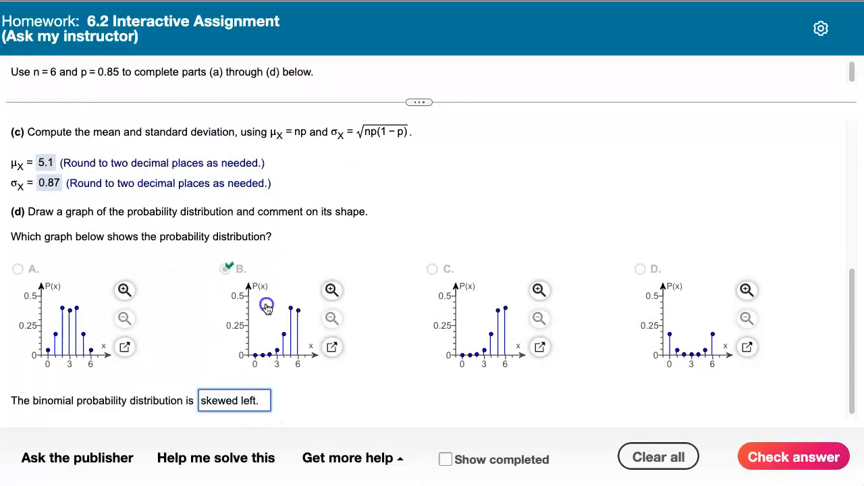
left_click(776, 458)
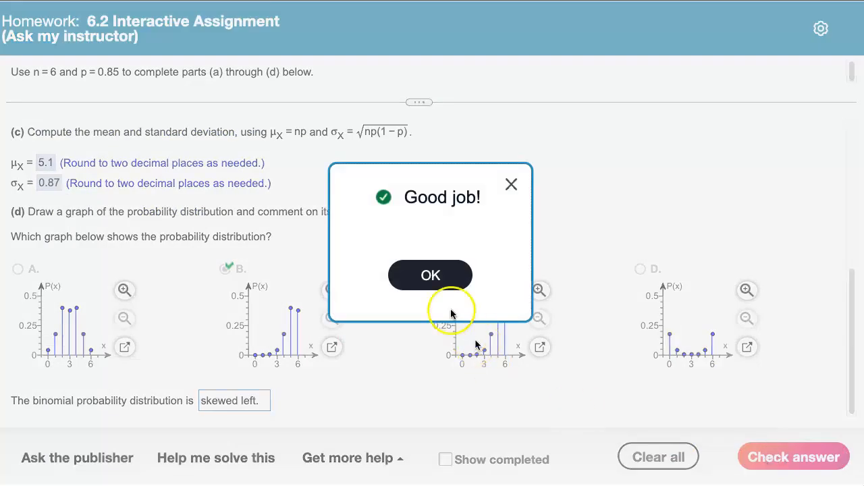
left_click(432, 276)
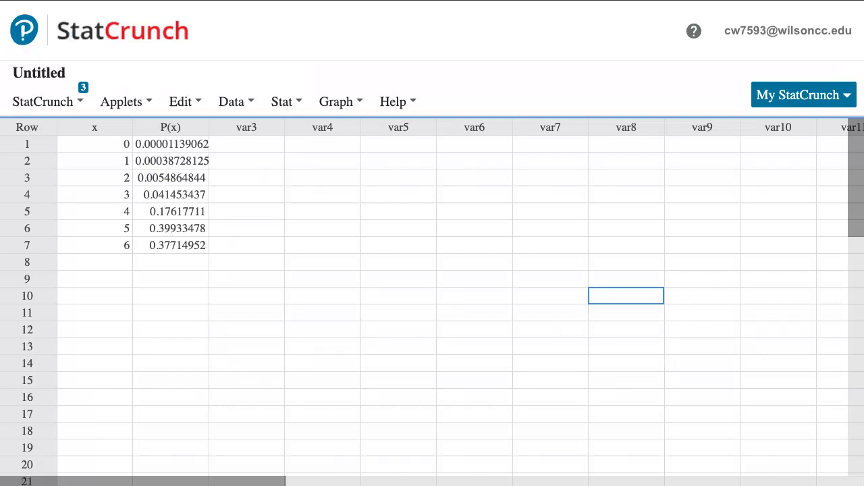
- In StatCrunch, open the Binomial calculator and compute it with n = 6 and p = .85
left_click(283, 102)
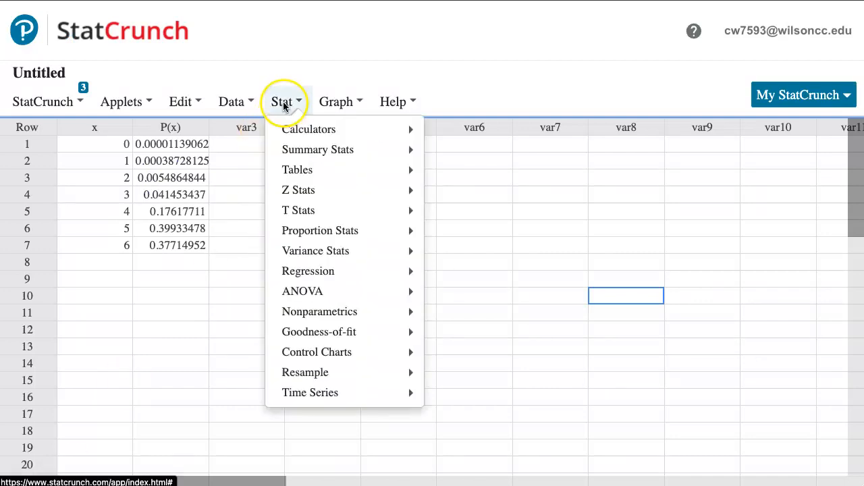
mouse_move(302, 139)
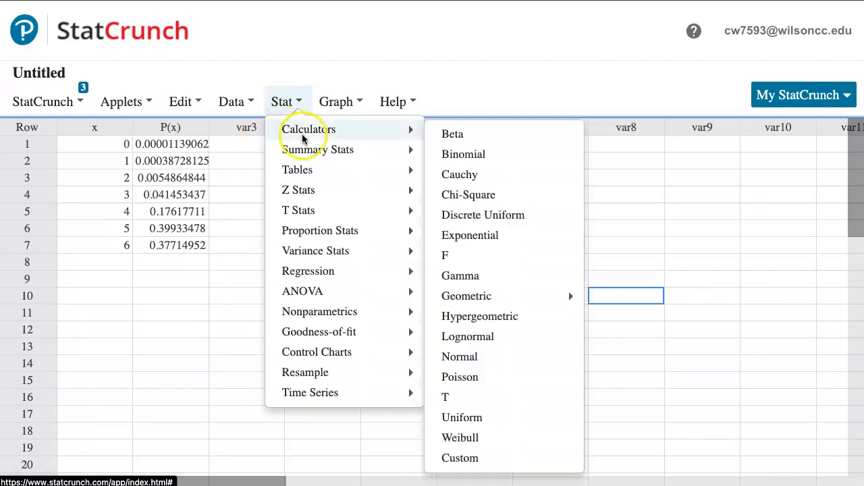
left_click(474, 156)
left_click(524, 415)
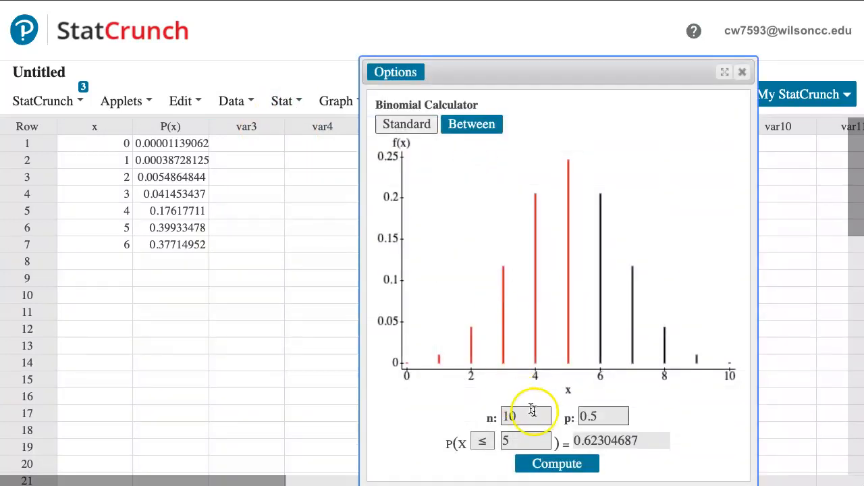
key("BackSpace")
key("BackSpace")
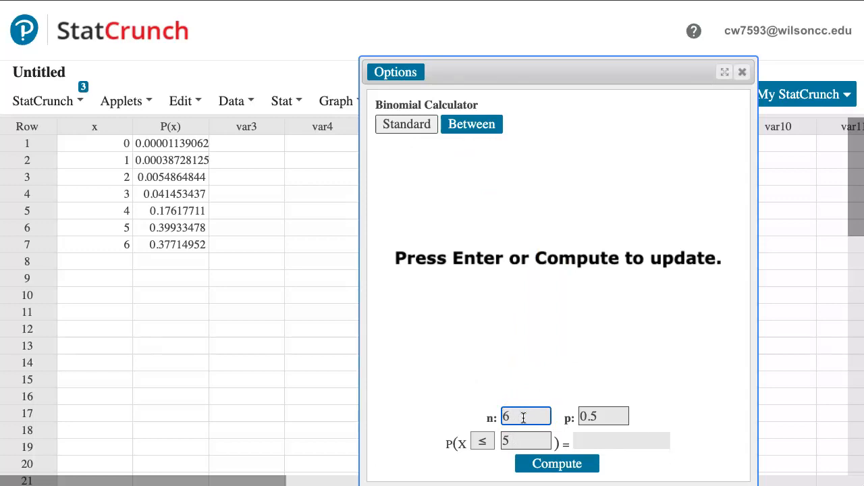
key("Tab")
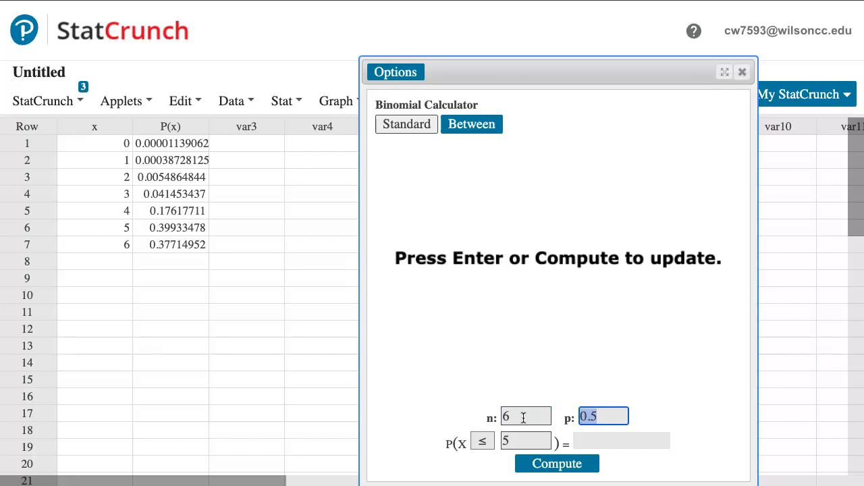
type(".85")
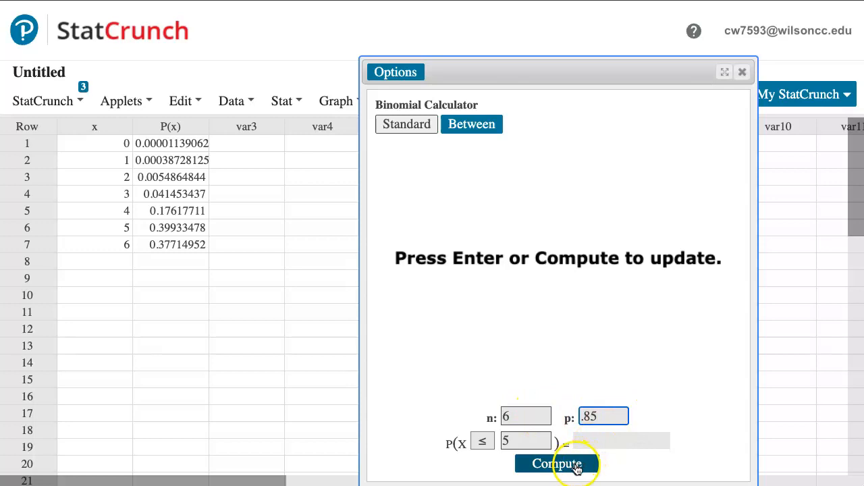
left_click(544, 466)
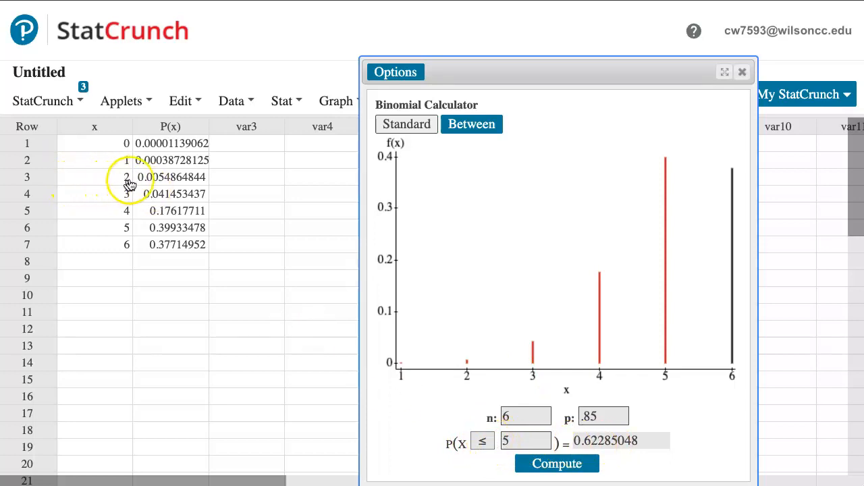
- Change the binomial calculator's comparison to equals and compute the probability for X = 2
left_click(486, 441)
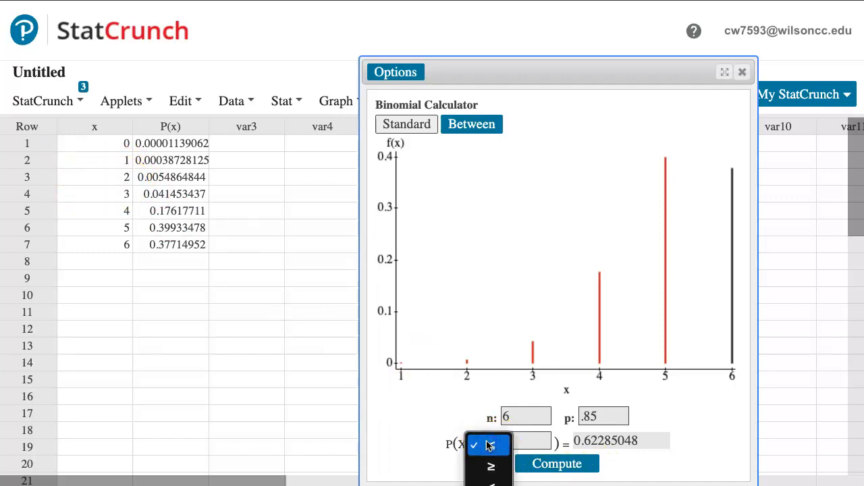
left_click(491, 485)
left_click(516, 440)
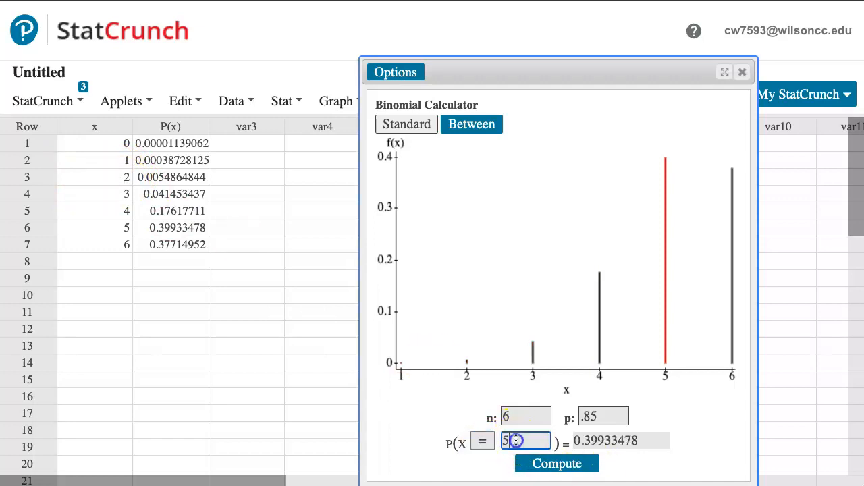
key("BackSpace")
type("2")
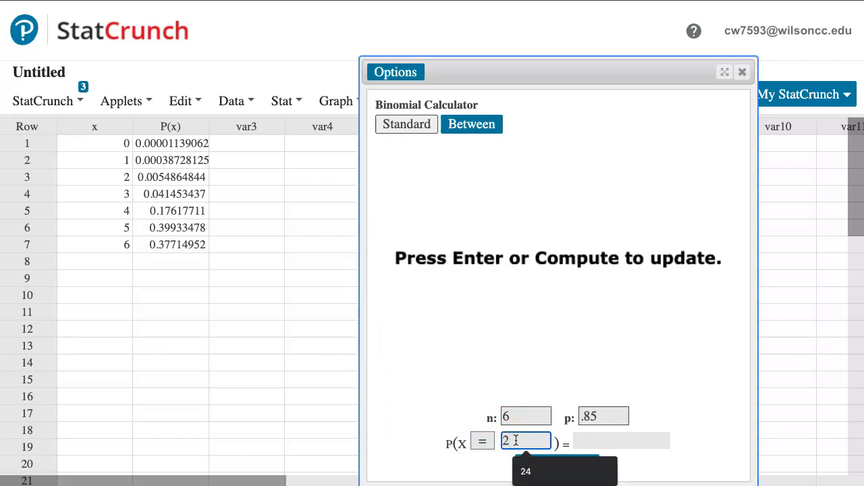
left_click(656, 457)
left_click(582, 464)
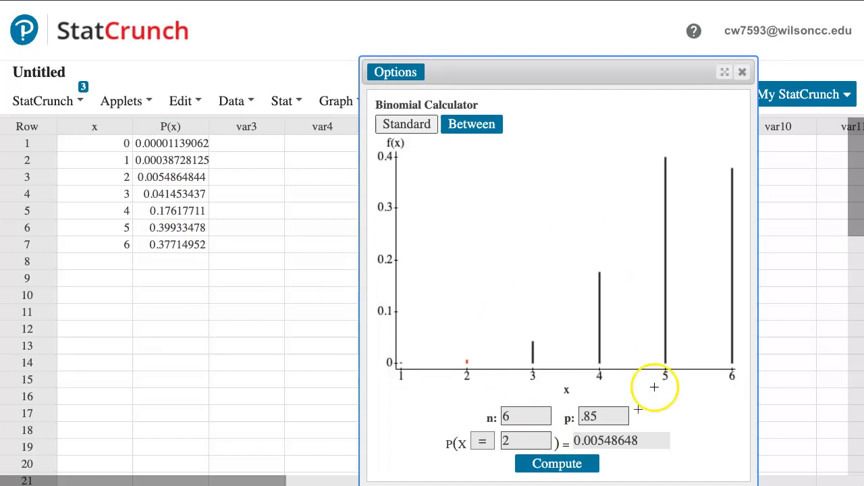
- Compute the exact binomial probability for X = 3, followed by the one for X = 4
double_click(515, 441)
type("3")
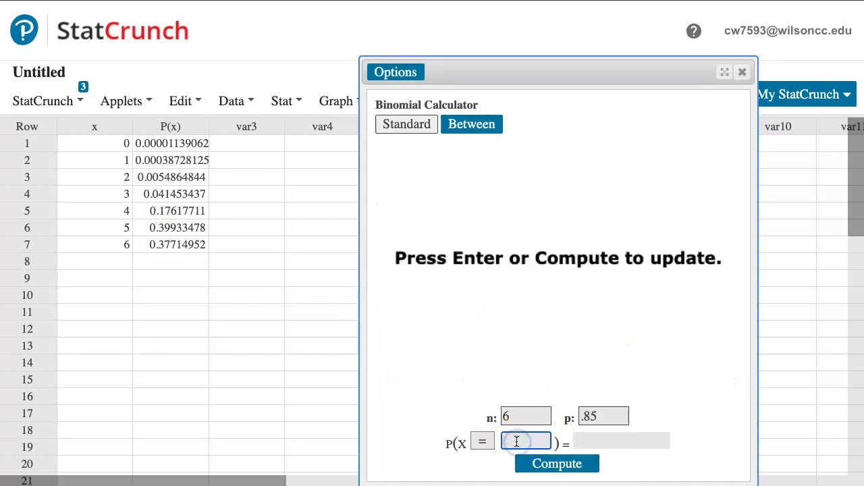
left_click(546, 463)
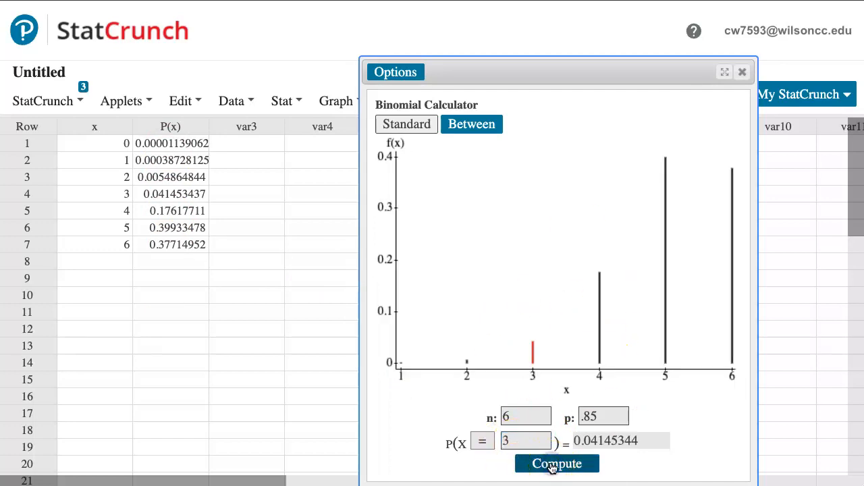
double_click(542, 439)
key("BackSpace")
type("4")
left_click(552, 463)
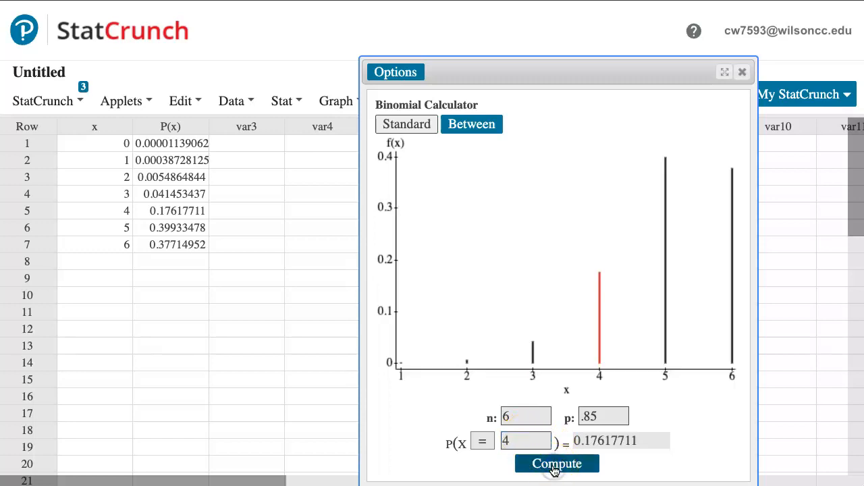